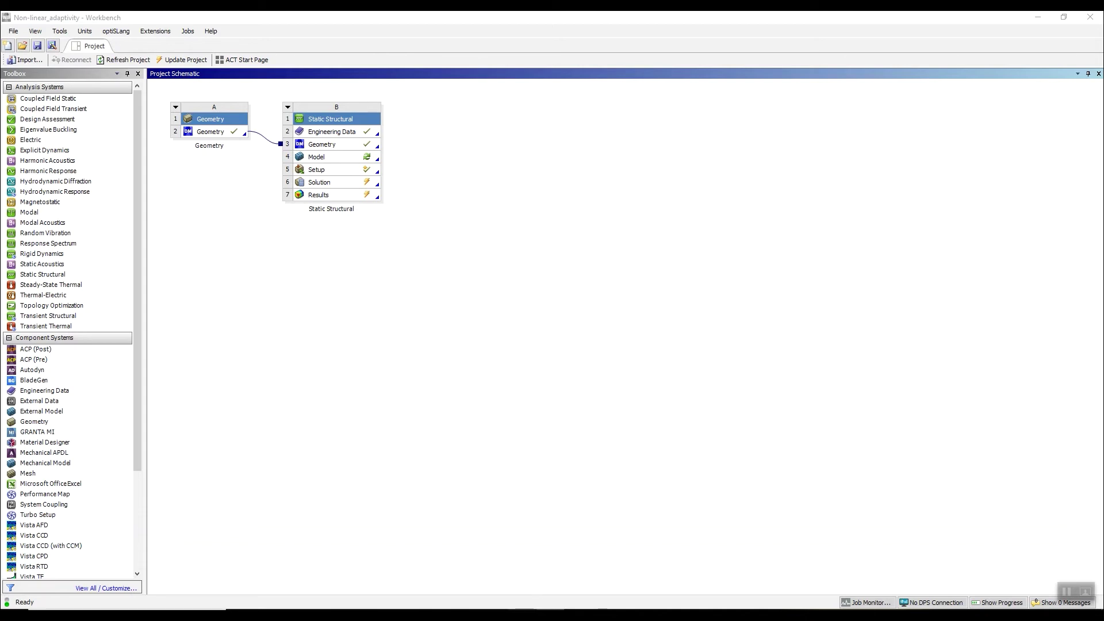
# Review the Uniaxial Tension, Biaxial tension and Pure shear sheets in Excel, then minimize the workbook
pyautogui.hotkey('alt', 'Tab')
pyautogui.click(449, 409)
pyautogui.click(266, 565)
pyautogui.write('0\t0 0.2882\t0.1908 0.4265\t0.2763 0.6109\t0.3749 0.9104\t0.4732 1.164\t0.5848 1.4519\t0.6567 2.0855\t0.8597 2.696\t1.01 3.203\t1.2266 3.9175\t1.5682 4.4823\t1.93 4.863\t2.299 5.2321\t2.6548 5.5091\t3.0307 5.717\t3.3935 6.0171\t3.7495 6.2136\t4.1058 6.2602\t4.4691 6.3646\t4.8586 6.561\t5.2215 6.6423\t5.5781')
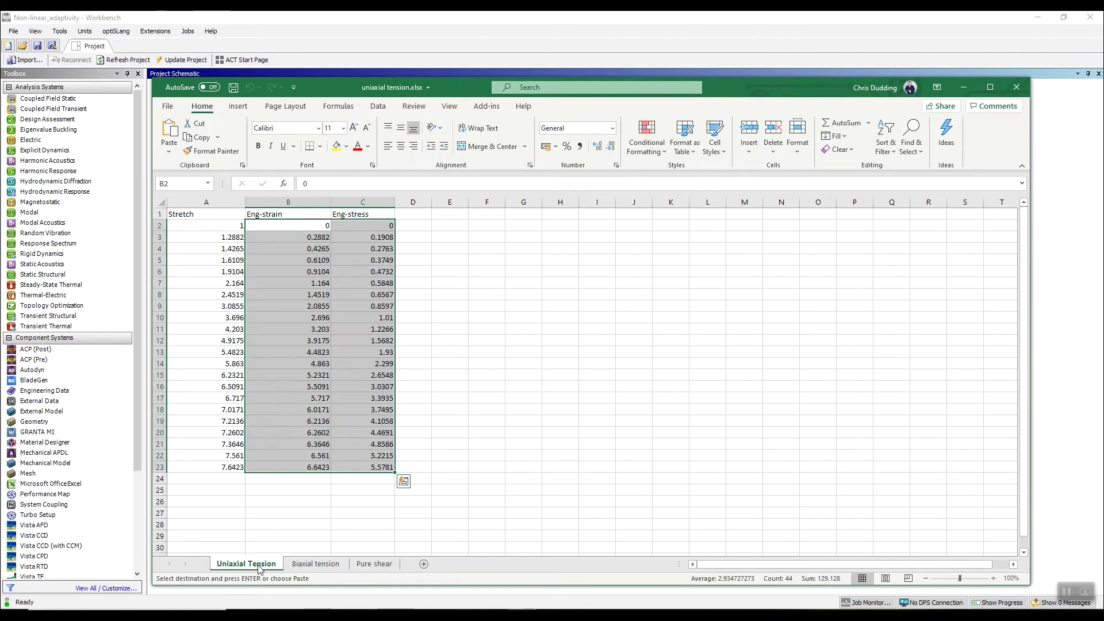
pyautogui.click(315, 565)
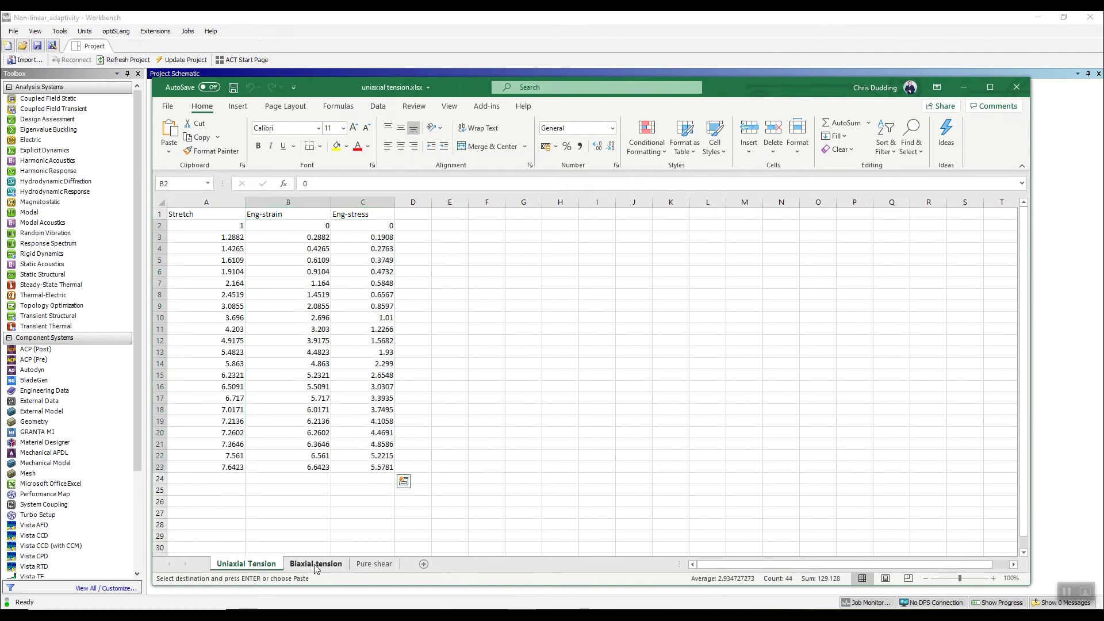
pyautogui.click(376, 565)
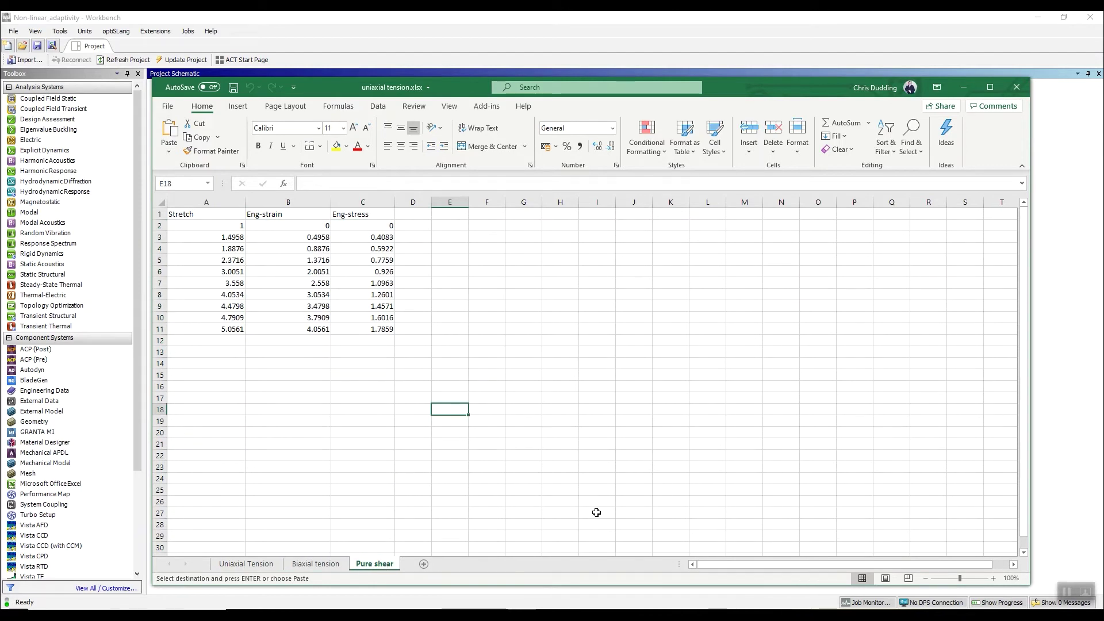
pyautogui.click(969, 90)
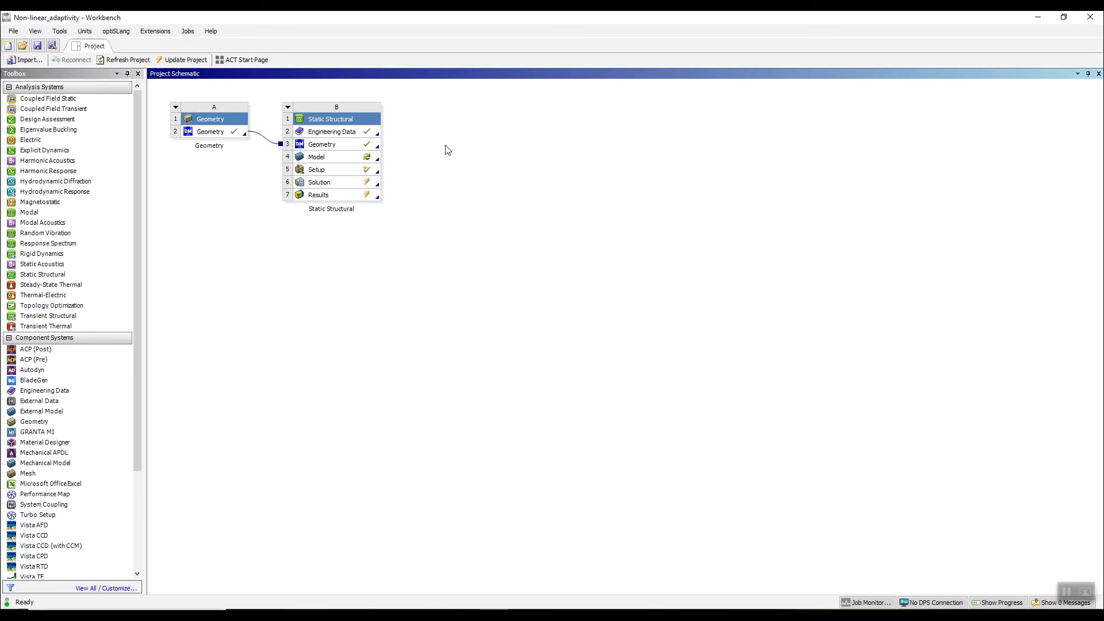
# In system B's Engineering Data, create a new material called 'My Rubber'
pyautogui.doubleClick(325, 132)
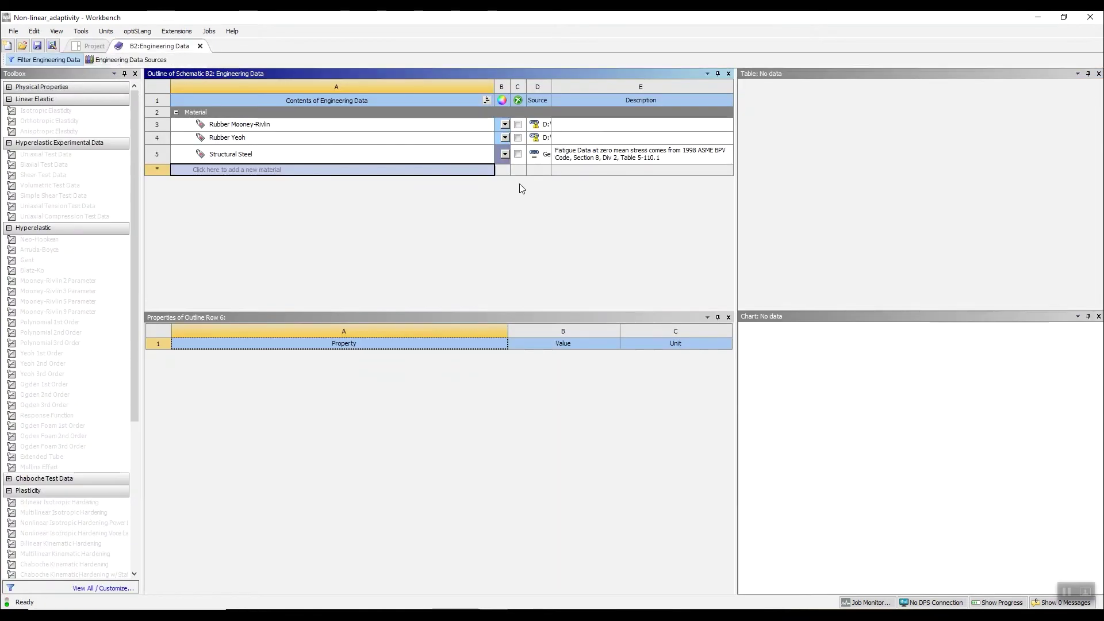
pyautogui.click(289, 173)
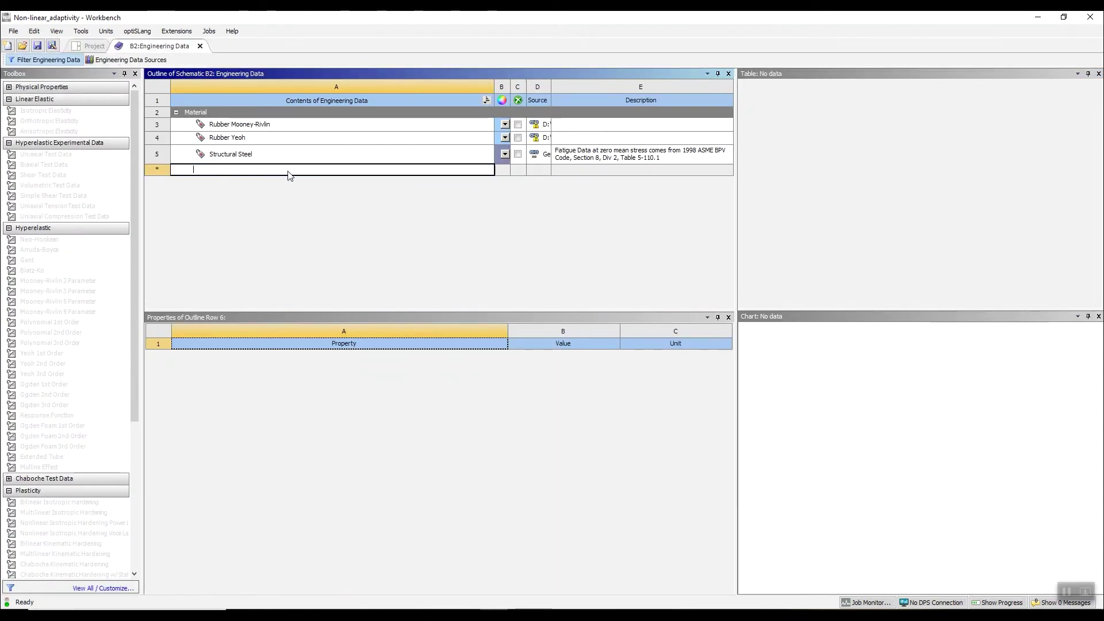
pyautogui.write('My Rubber')
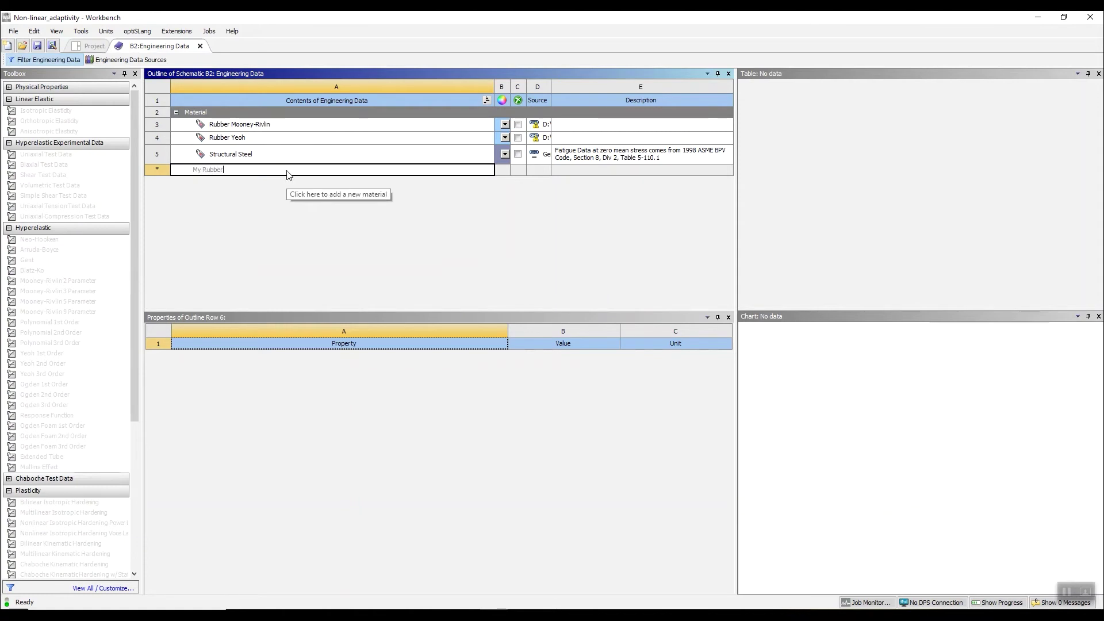
pyautogui.press('Return')
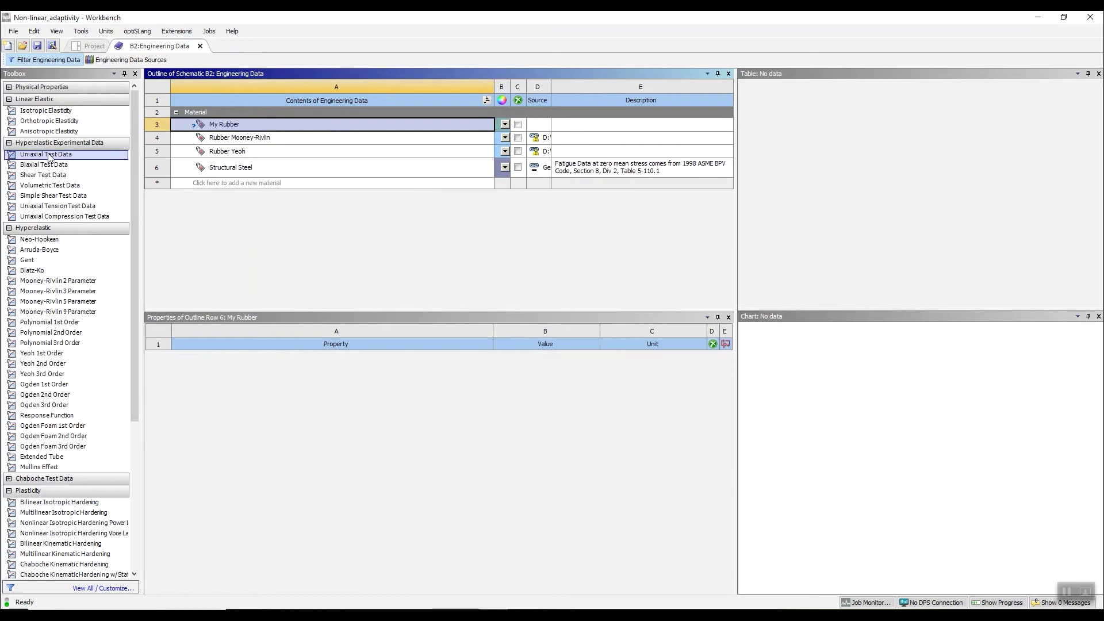
# Attach Uniaxial, Biaxial and Shear Test Data properties from the Toolbox to My Rubber
pyautogui.moveTo(30, 157); pyautogui.dragTo(228, 129)
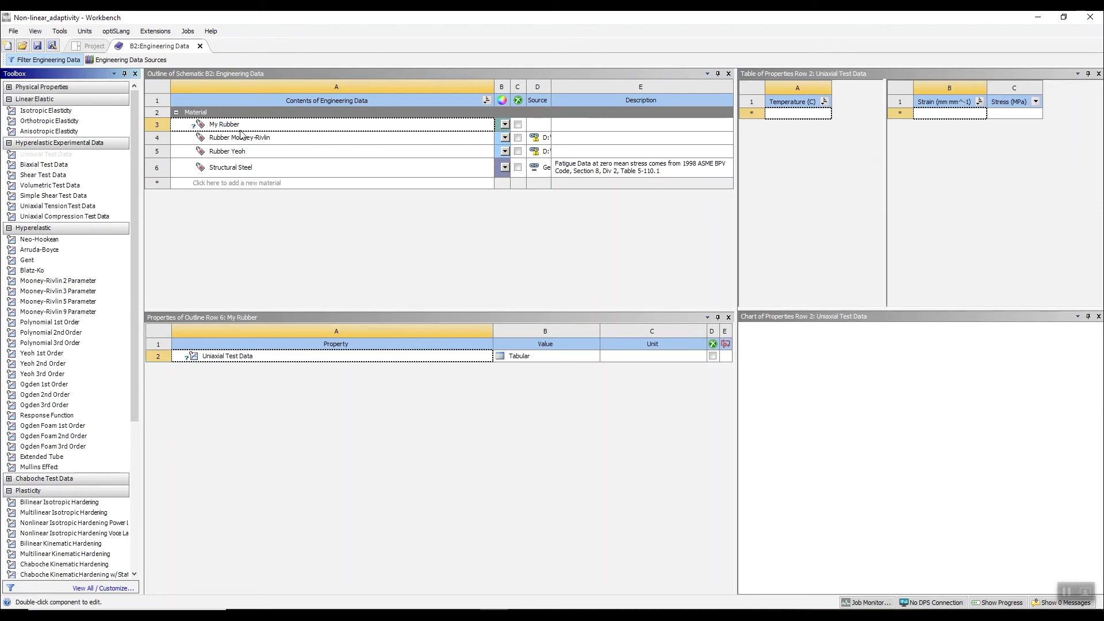
pyautogui.moveTo(27, 166); pyautogui.dragTo(229, 126)
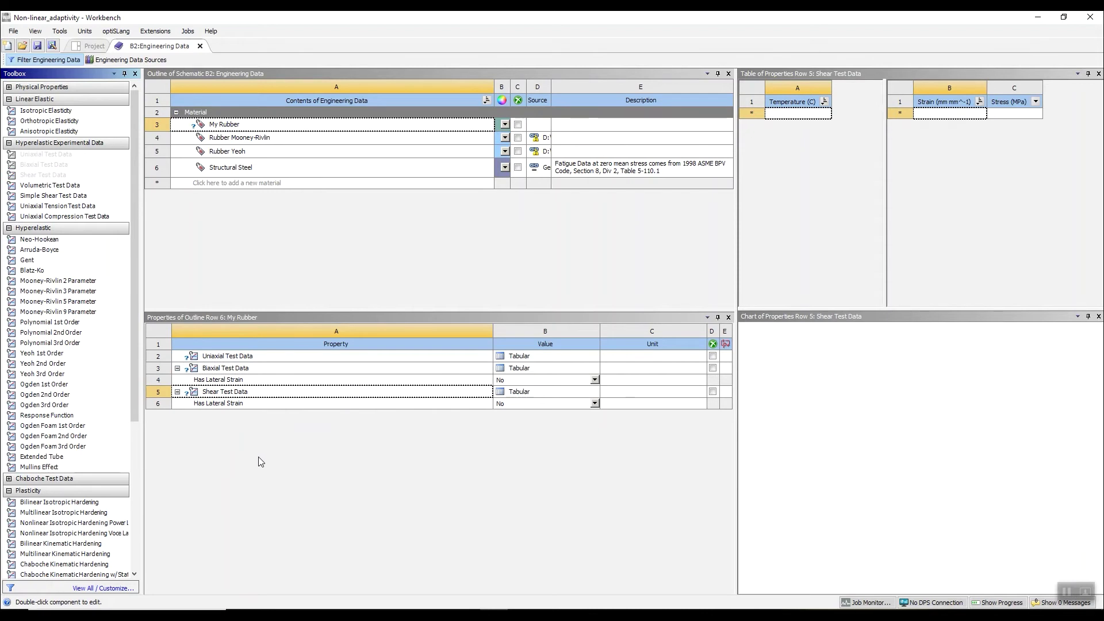
pyautogui.click(248, 356)
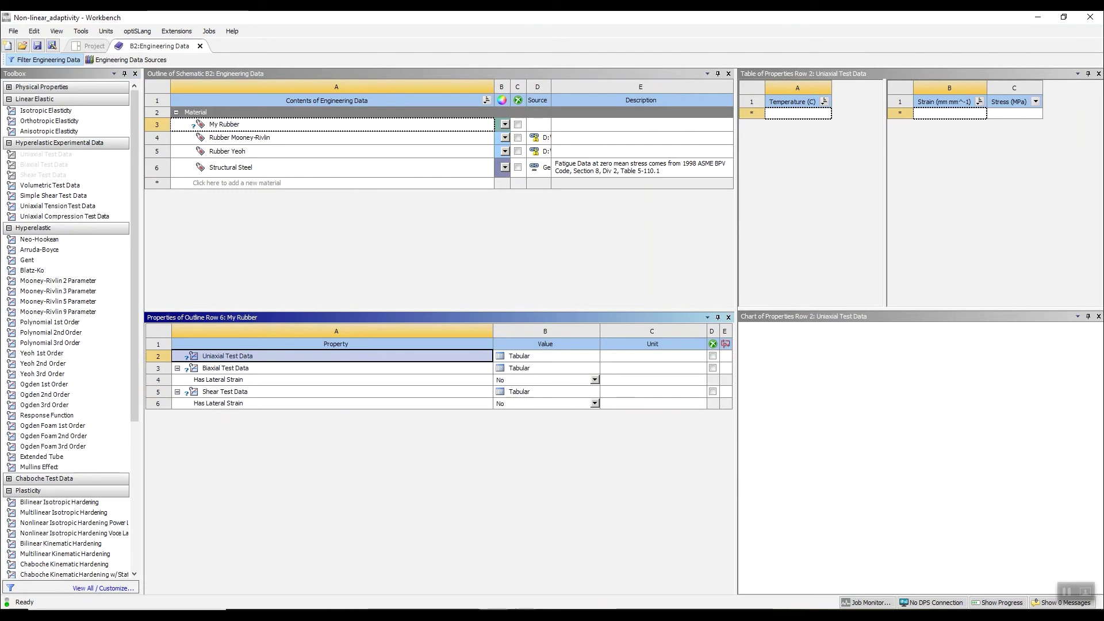
pyautogui.hotkey('alt', 'Tab')
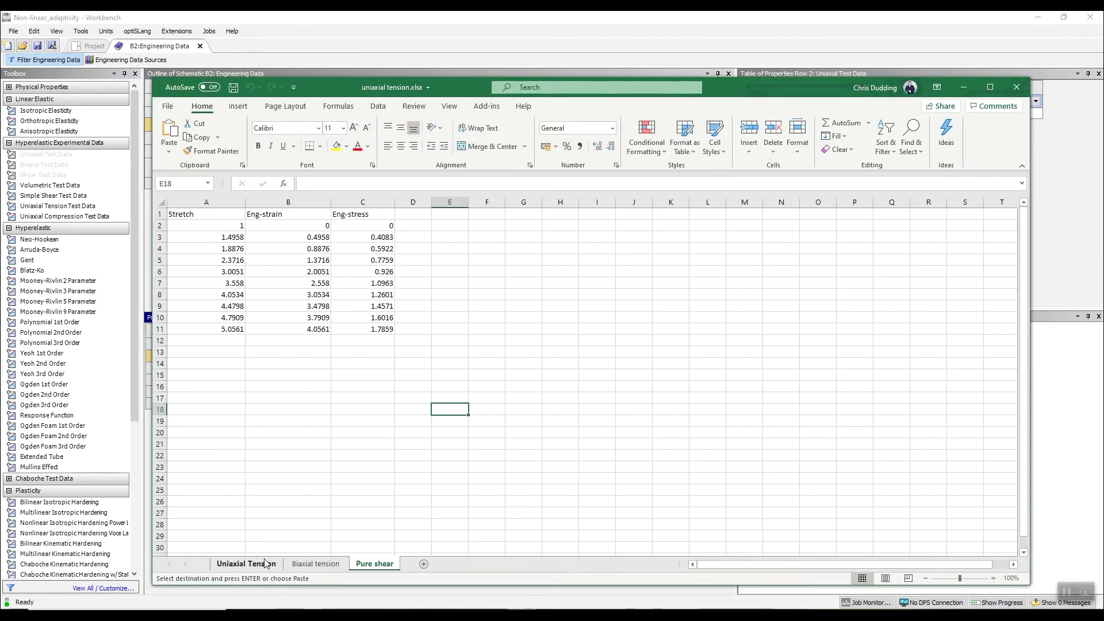
# Paste Uniaxial Tension cells B2:C23 from Excel into My Rubber's Uniaxial Test Data table
pyautogui.click(264, 565)
pyautogui.moveTo(295, 228); pyautogui.dragTo(352, 468)
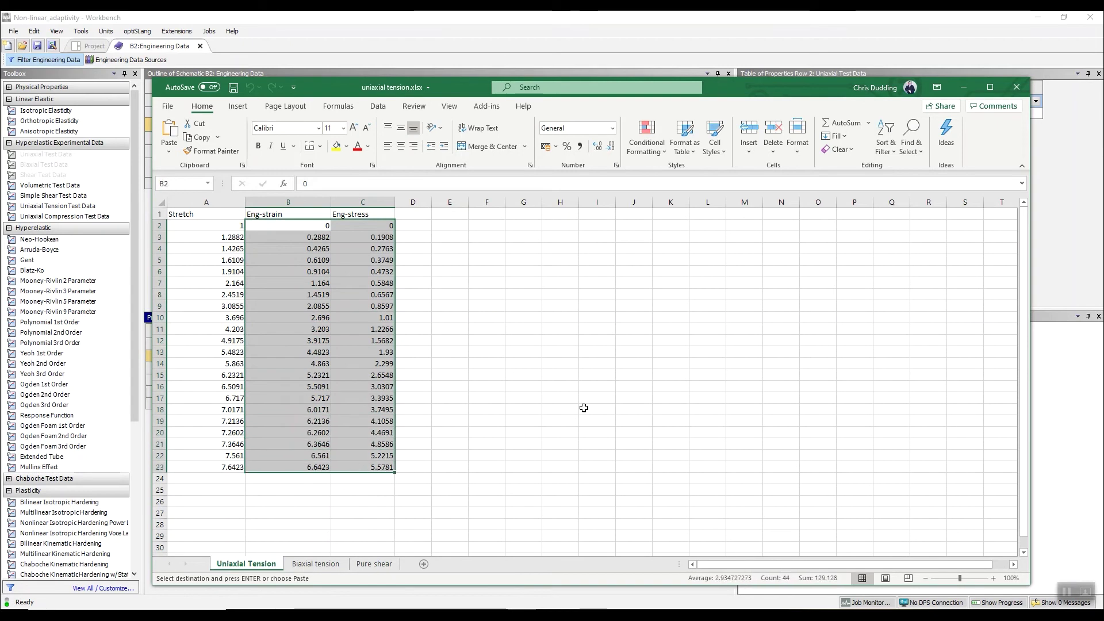
pyautogui.click(967, 89)
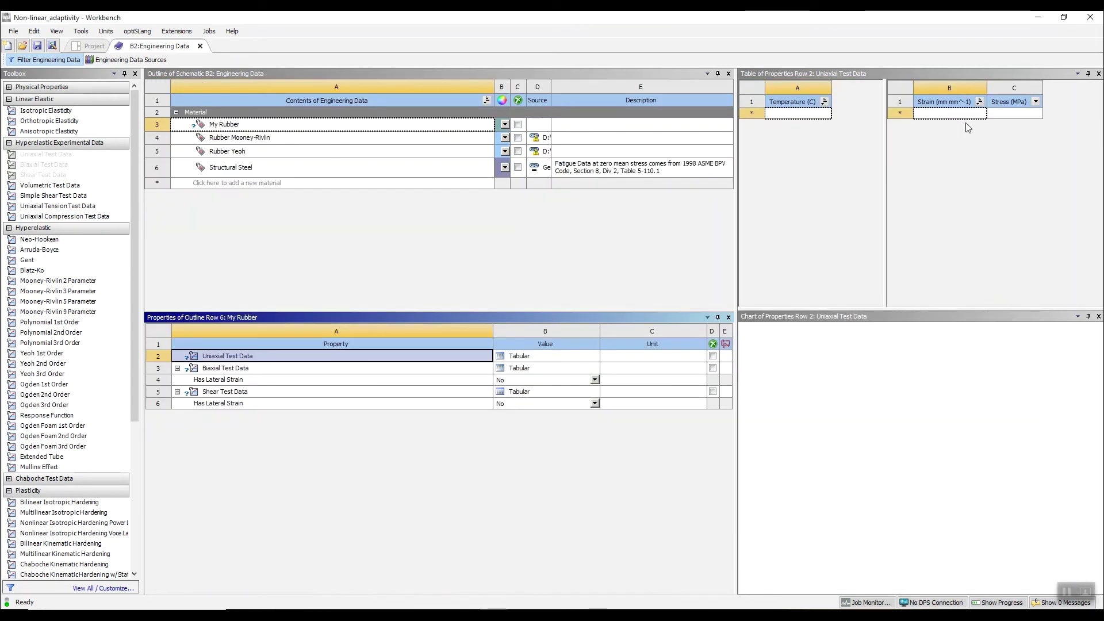
pyautogui.click(938, 115)
pyautogui.hotkey('ctrl', 'v')
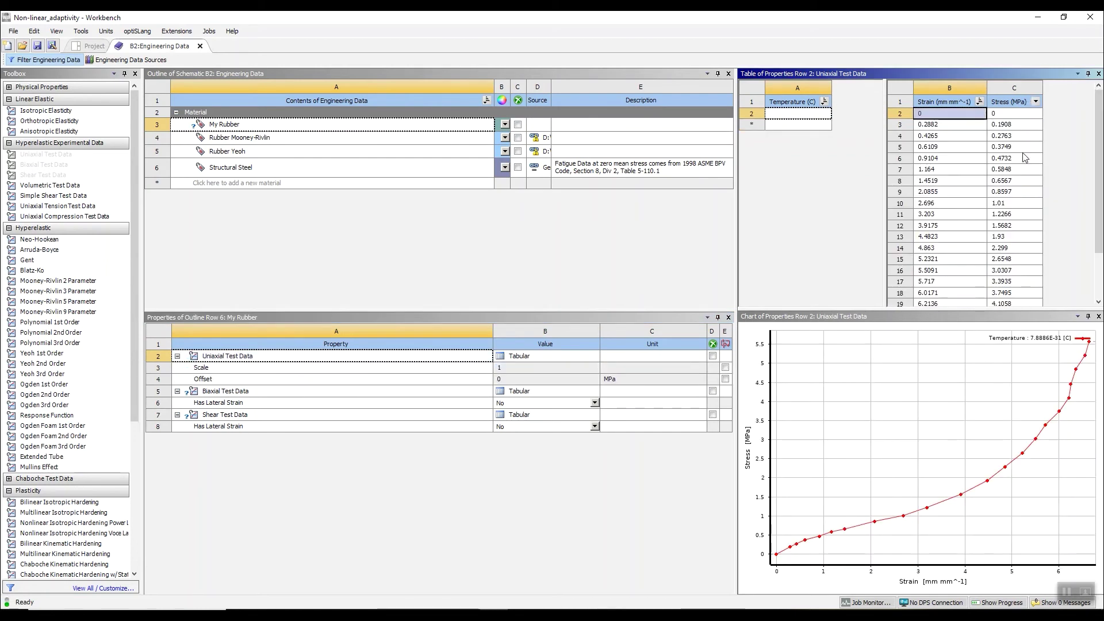
pyautogui.click(239, 394)
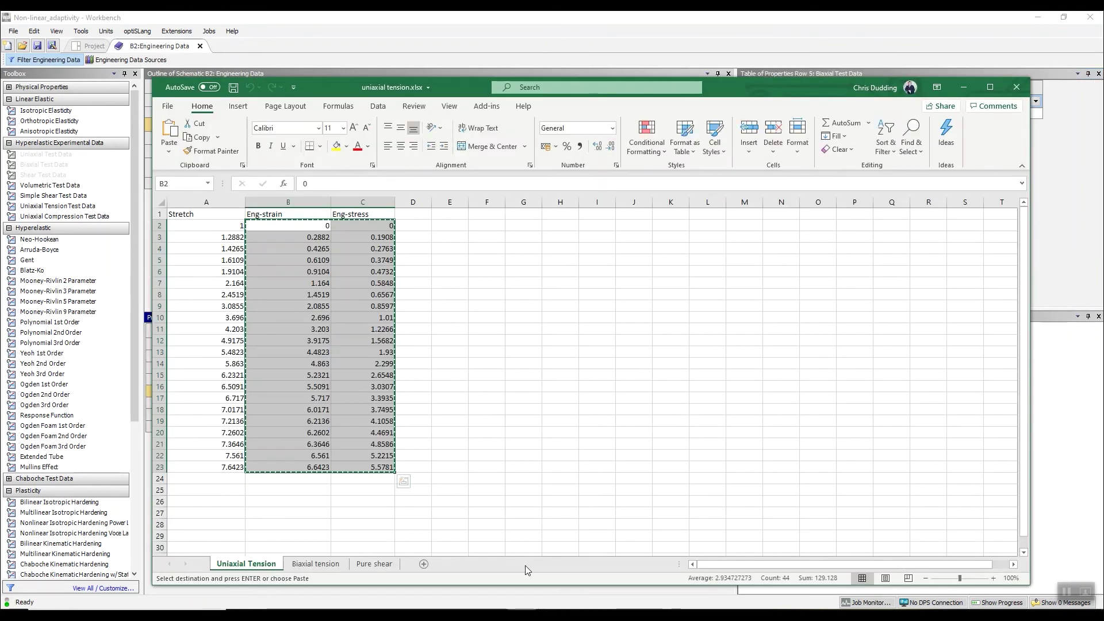
# Copy Biaxial tension cells B2:C12 from Excel into My Rubber's Biaxial Test Data table
pyautogui.hotkey('alt', 'Tab')
pyautogui.click(317, 564)
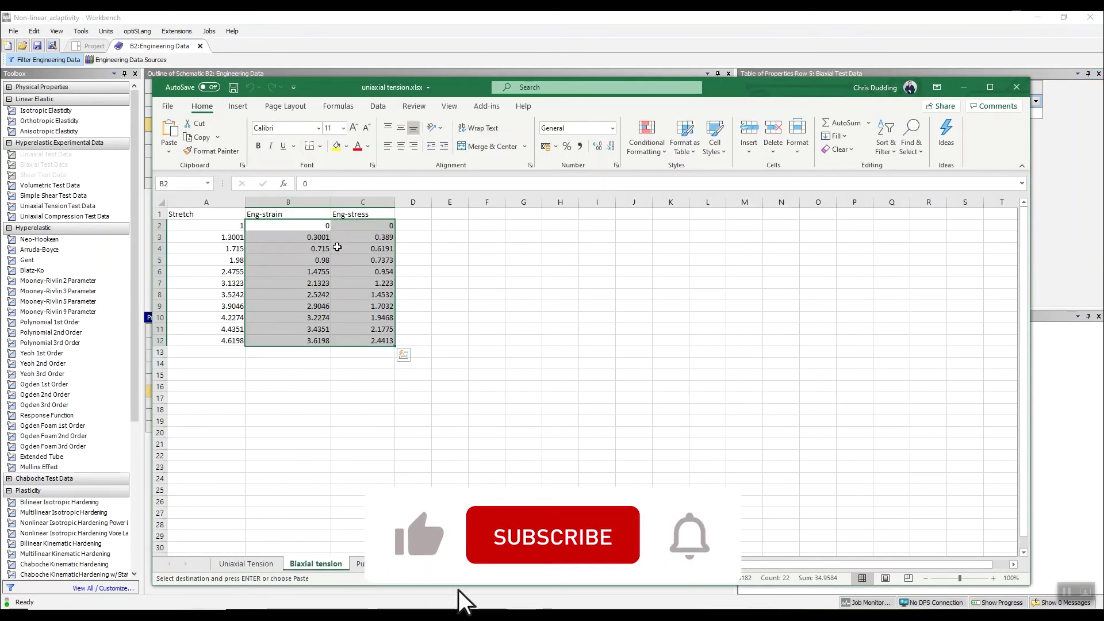
pyautogui.click(328, 227)
pyautogui.moveTo(340, 228); pyautogui.dragTo(380, 341)
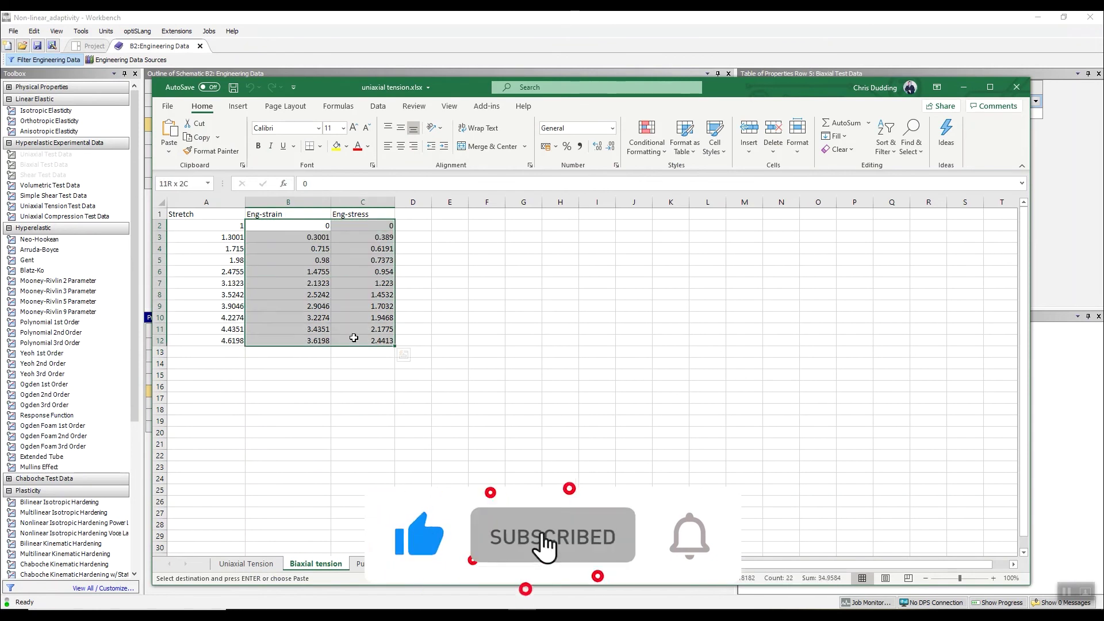
pyautogui.hotkey('ctrl', 'c')
pyautogui.hotkey('alt', 'Tab')
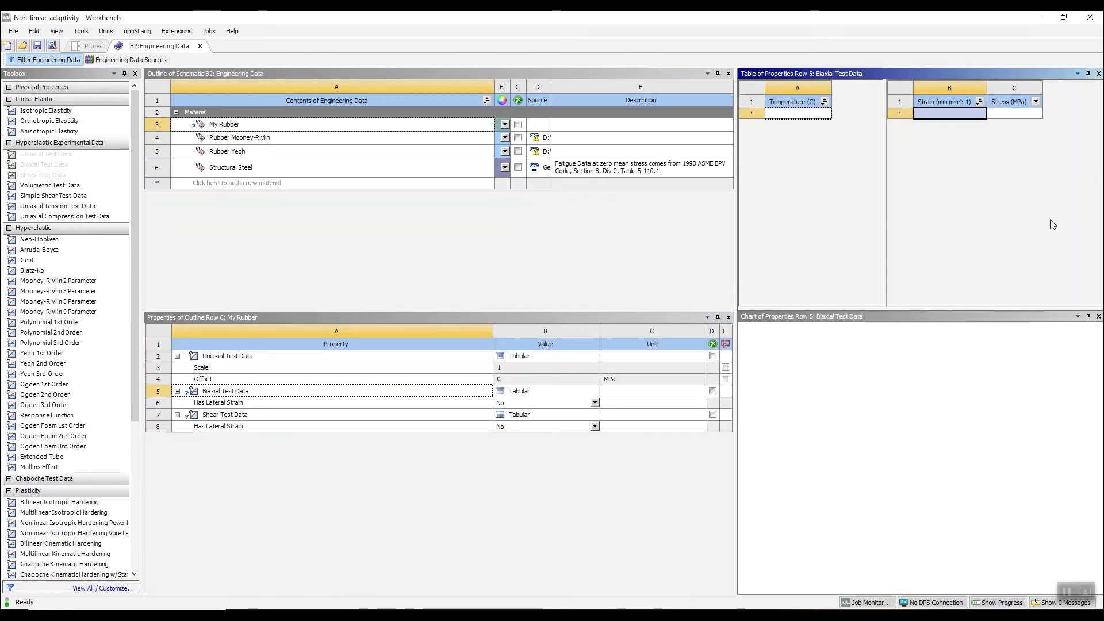
pyautogui.click(949, 114)
pyautogui.hotkey('ctrl', 'v')
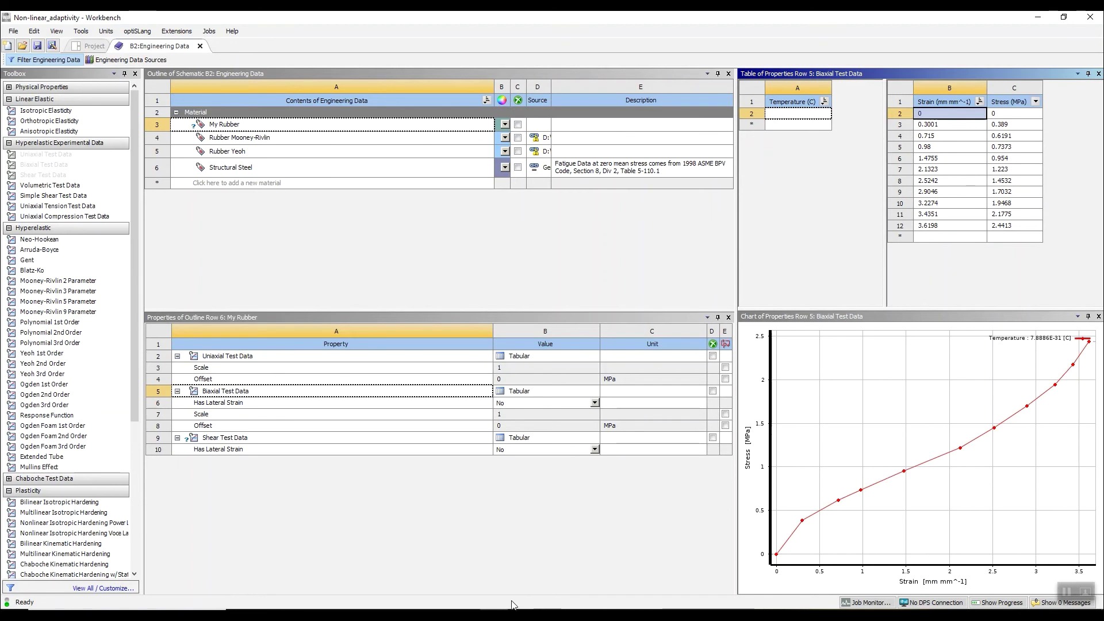
# Copy the Pure shear strain–stress cells B2:C11 in Excel for the Shear Test Data table
pyautogui.hotkey('alt', 'Tab')
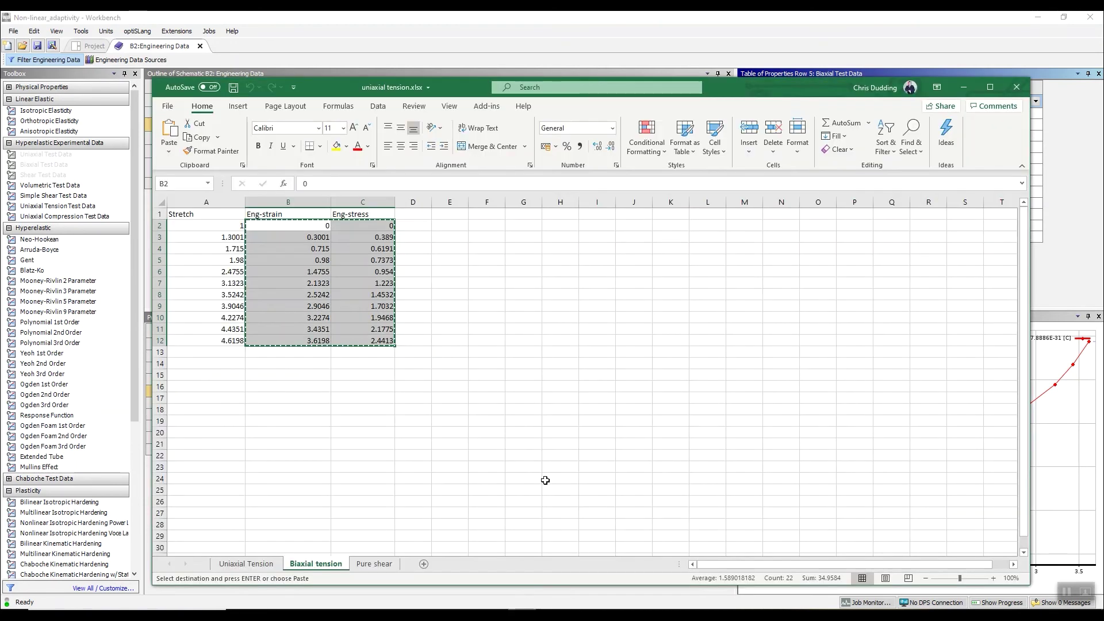
pyautogui.click(374, 563)
pyautogui.moveTo(291, 225); pyautogui.dragTo(356, 331)
pyautogui.hotkey('ctrl', 'c')
pyautogui.click(1075, 209)
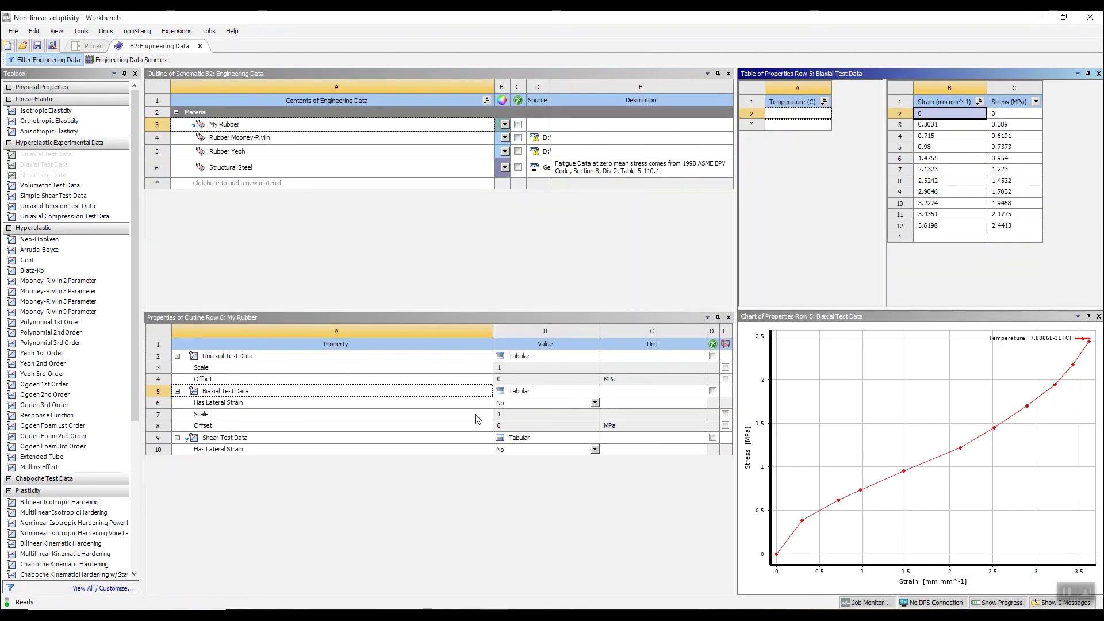
pyautogui.click(250, 440)
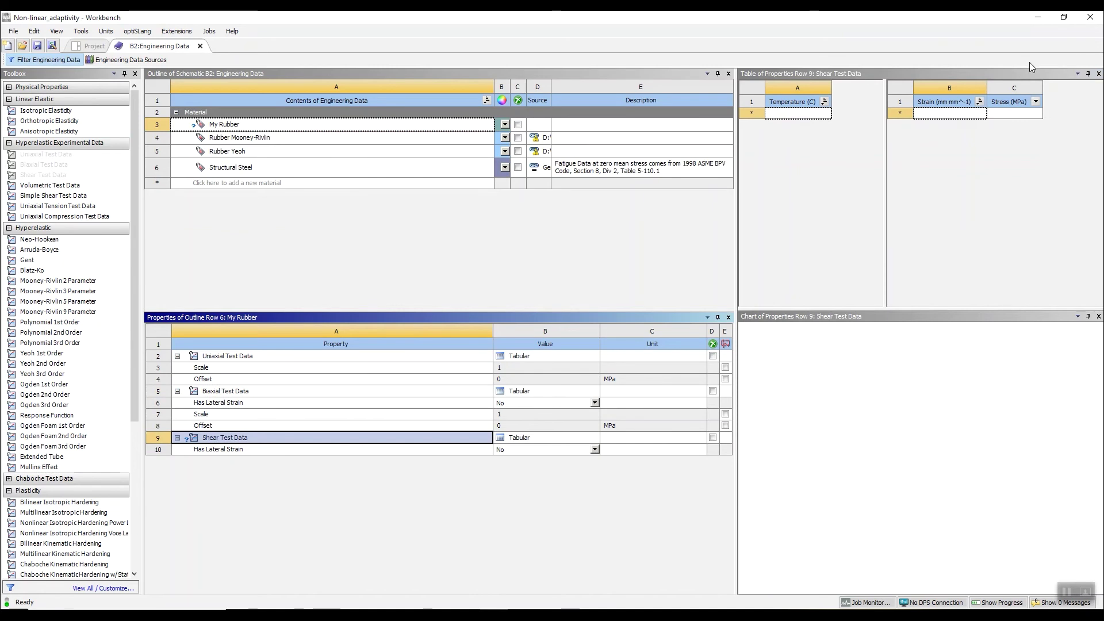
# Paste the pure shear values into Shear Test Data and review all three test data charts
pyautogui.click(949, 113)
pyautogui.hotkey('ctrl', 'v')
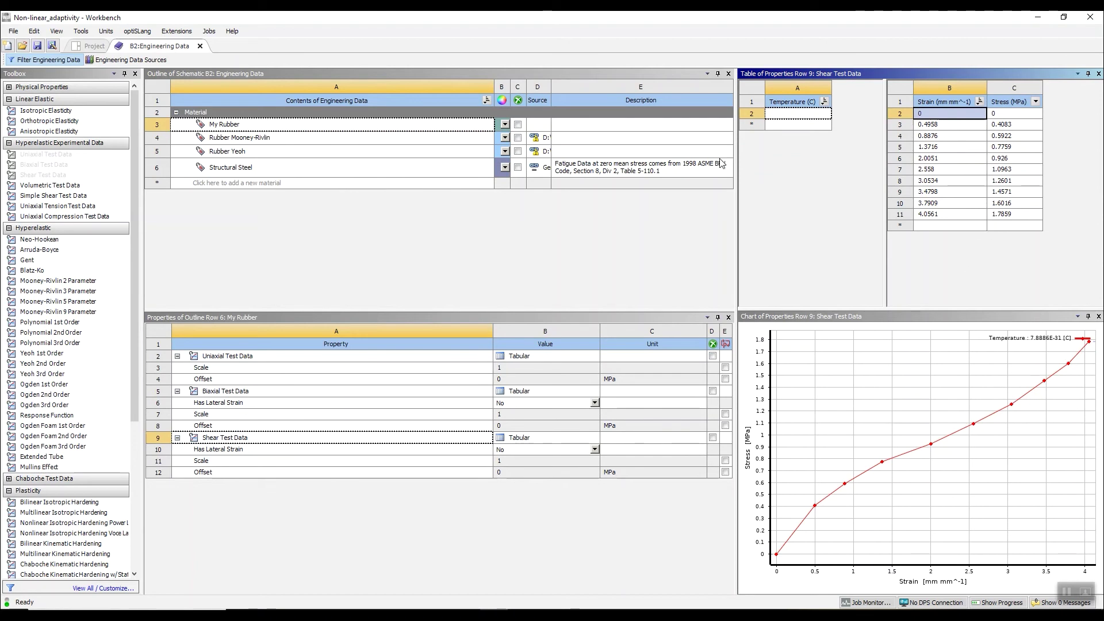
pyautogui.click(242, 357)
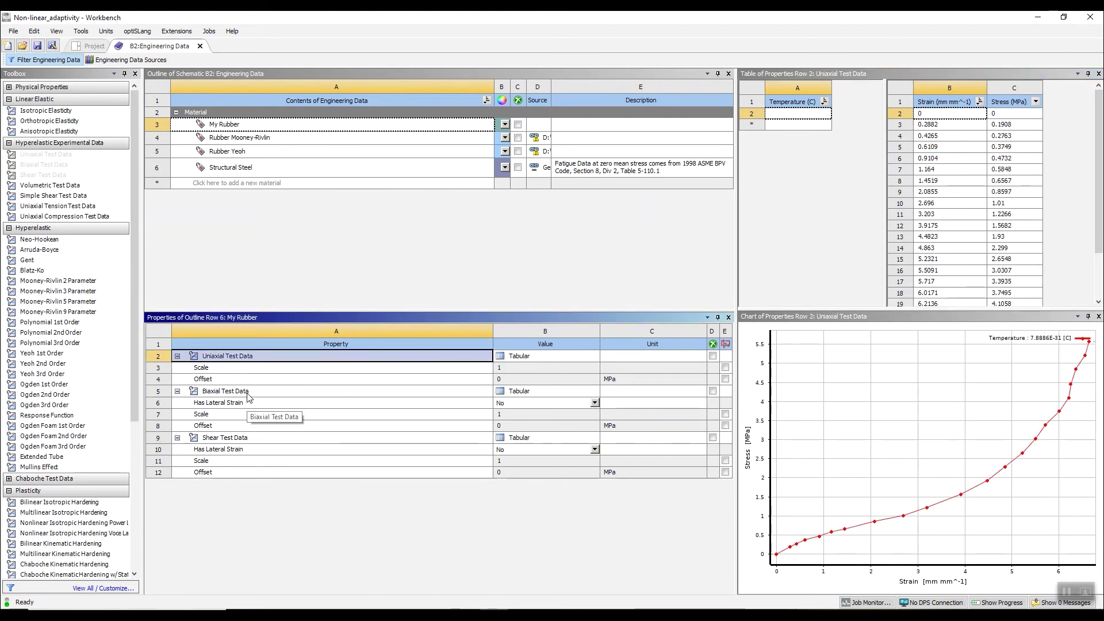
pyautogui.click(248, 396)
pyautogui.click(241, 436)
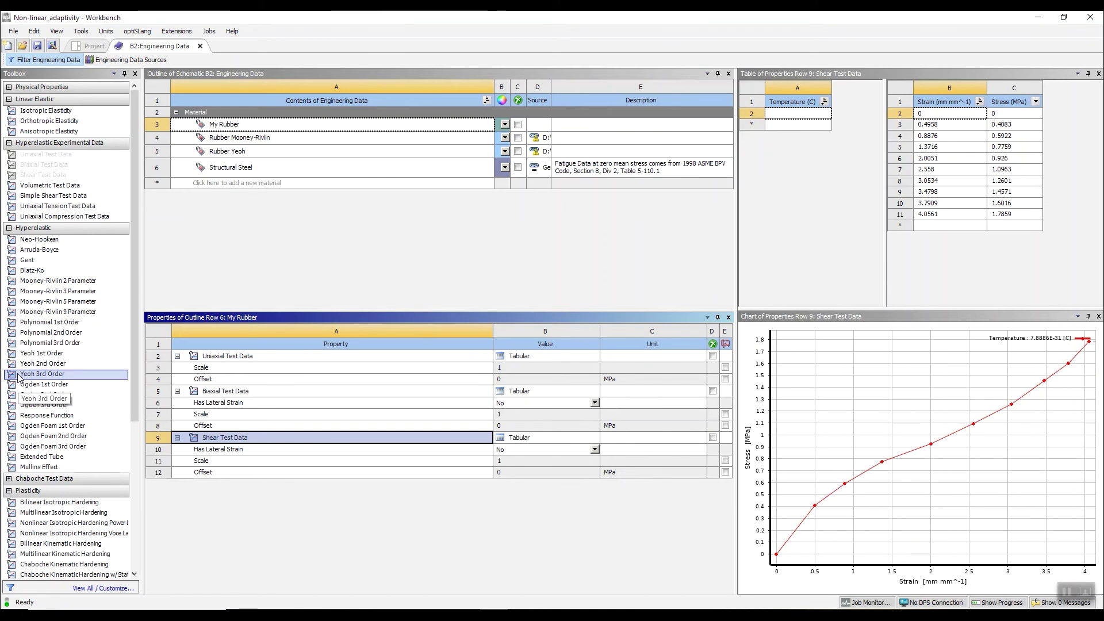
# Add the Yeoh 3rd Order hyperelastic model to My Rubber and show its Curve Fitting data
pyautogui.moveTo(18, 379); pyautogui.dragTo(291, 130)
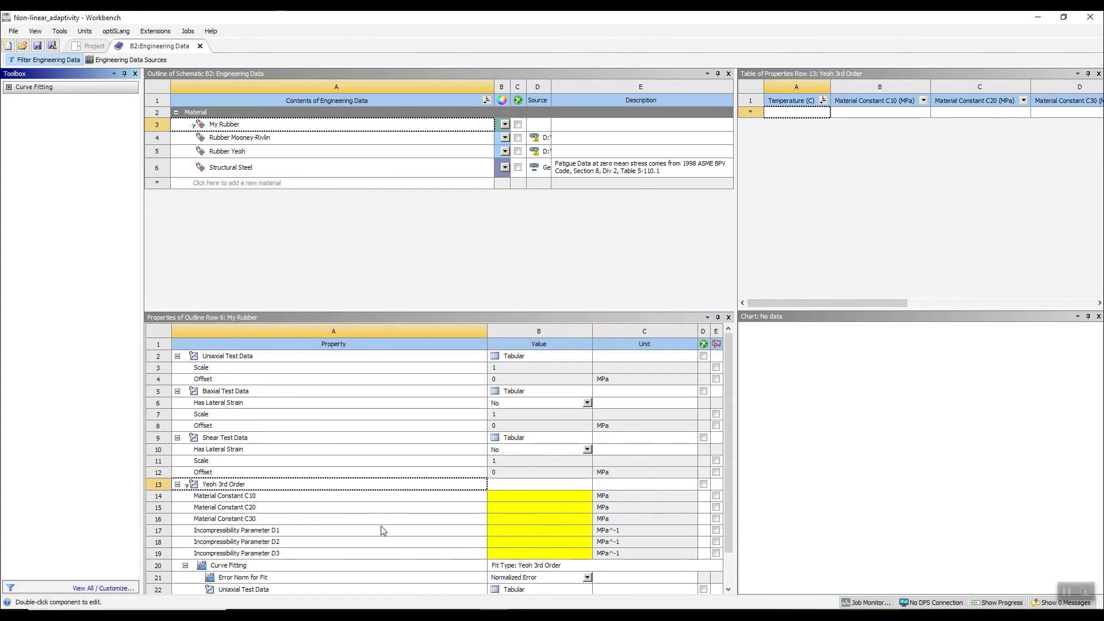
pyautogui.click(258, 566)
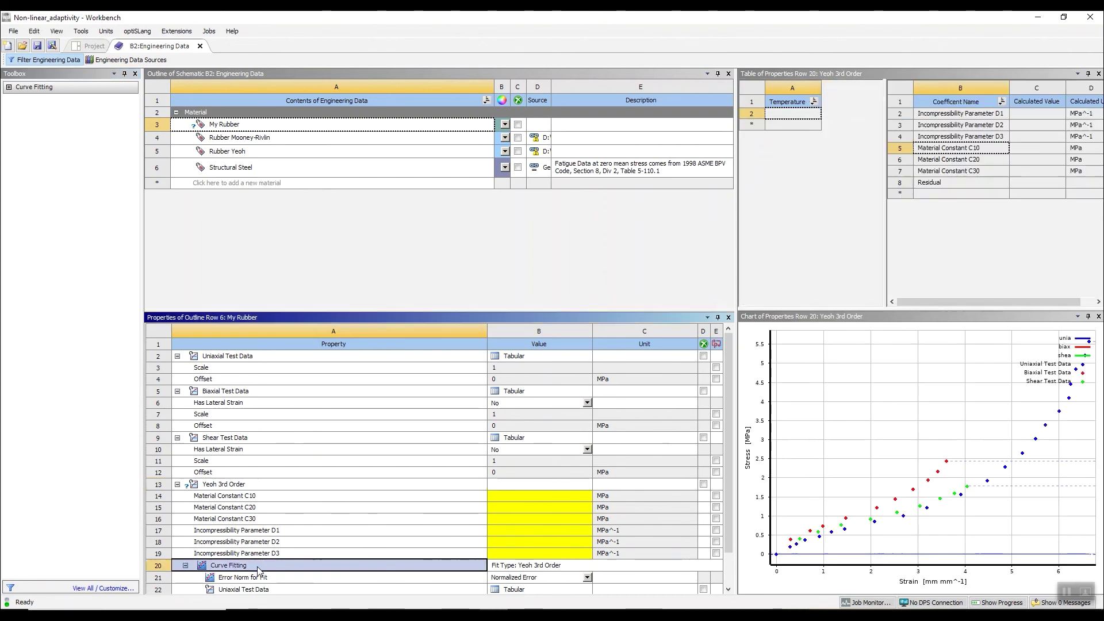
# Solve the Yeoh curve fit and copy C10 0.15914, C20 -0.00052075, C30 2.6758E-05 into the properties
pyautogui.rightClick(258, 571)
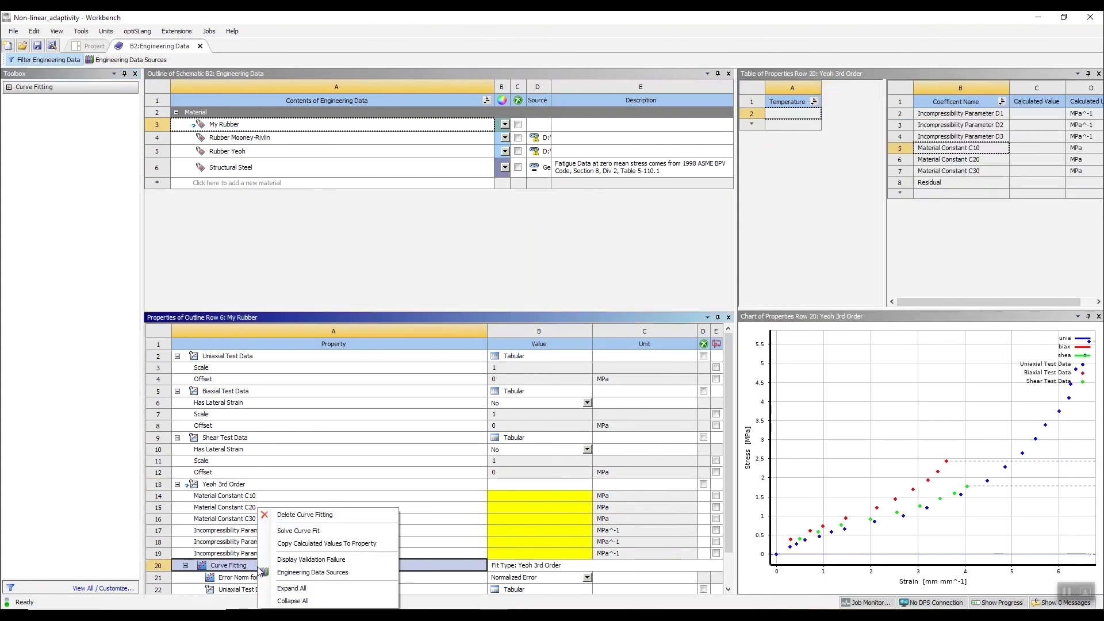
pyautogui.click(307, 532)
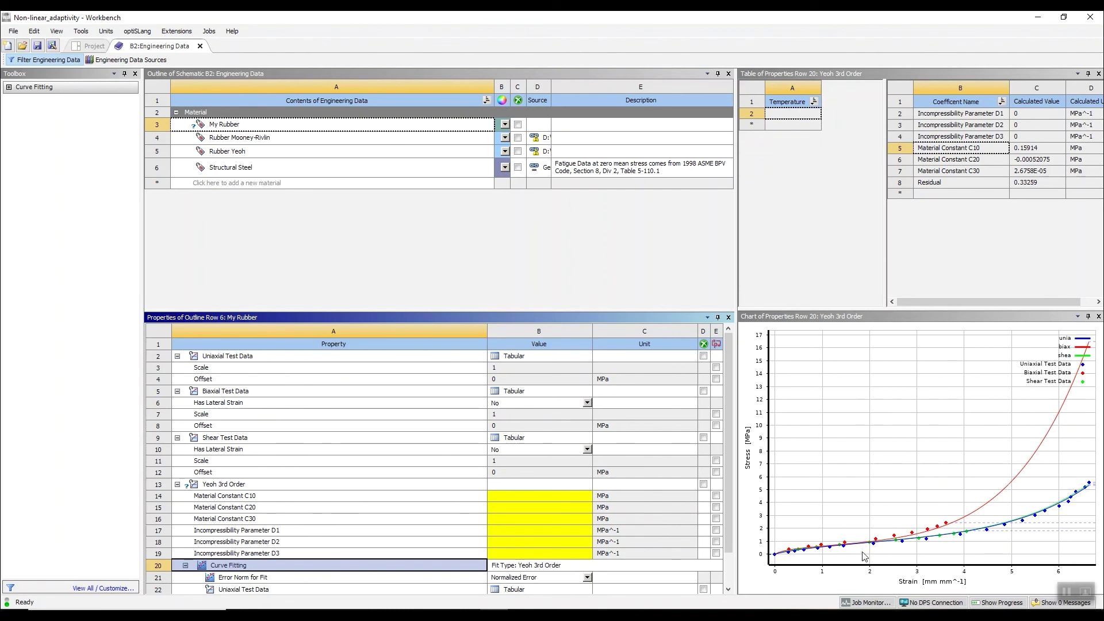
pyautogui.rightClick(365, 567)
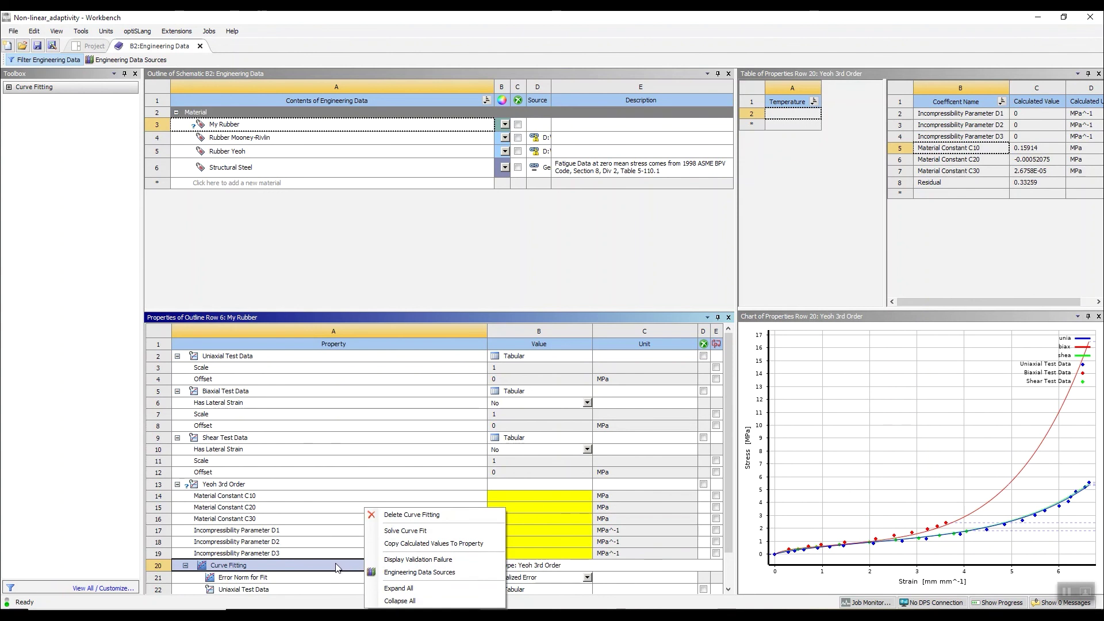
pyautogui.click(426, 544)
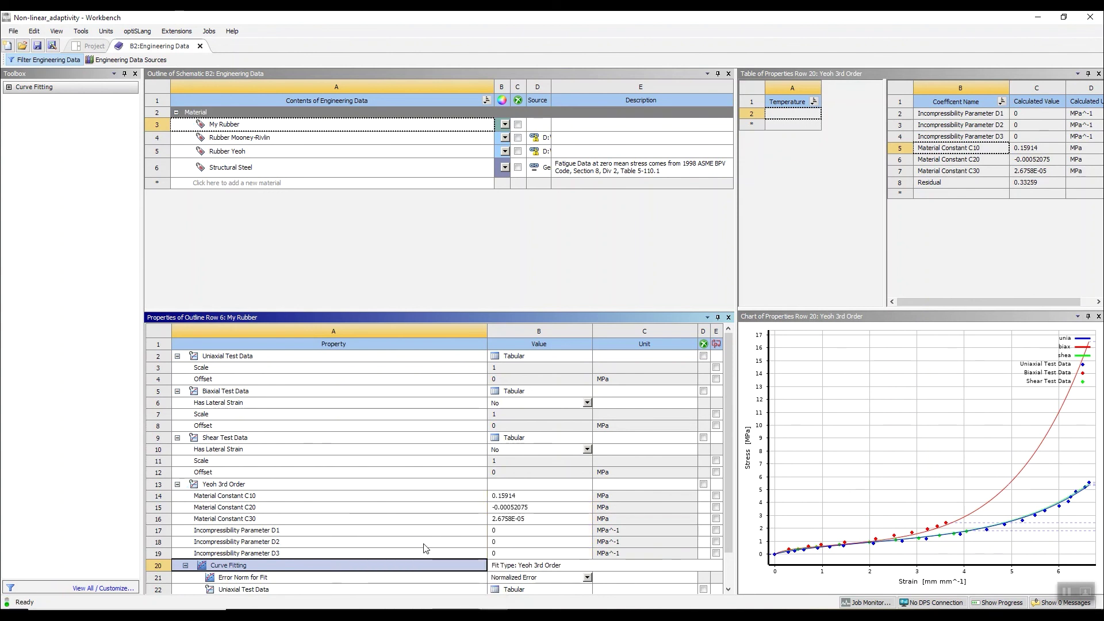